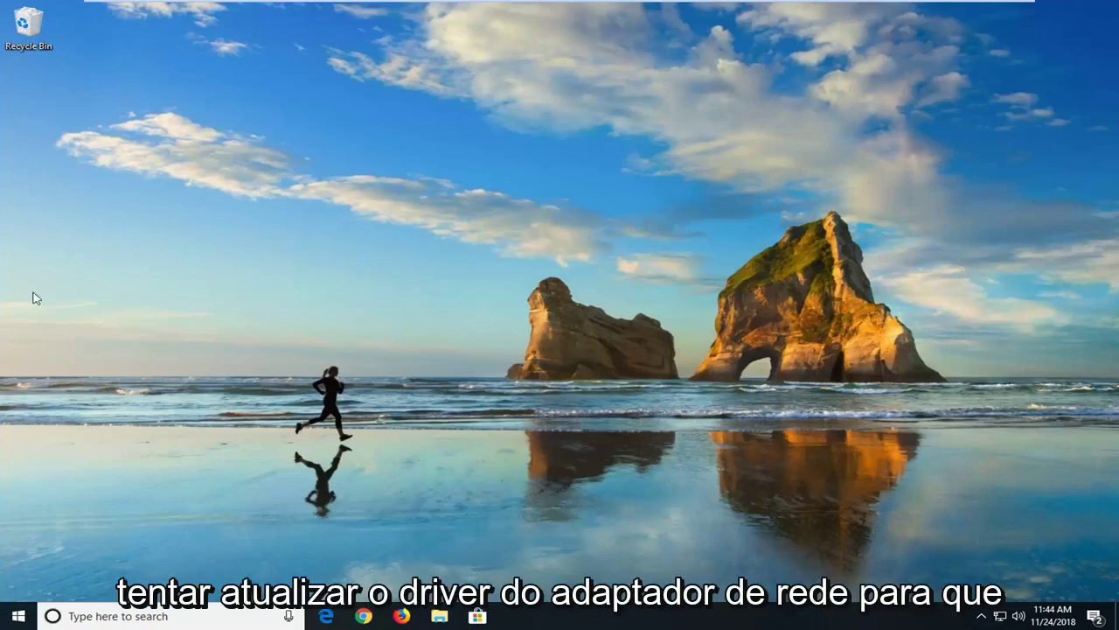
Open Device Manager through a system search for "device manager" and enlarge its window
{"action": "left_click", "coordinate": [15, 619]}
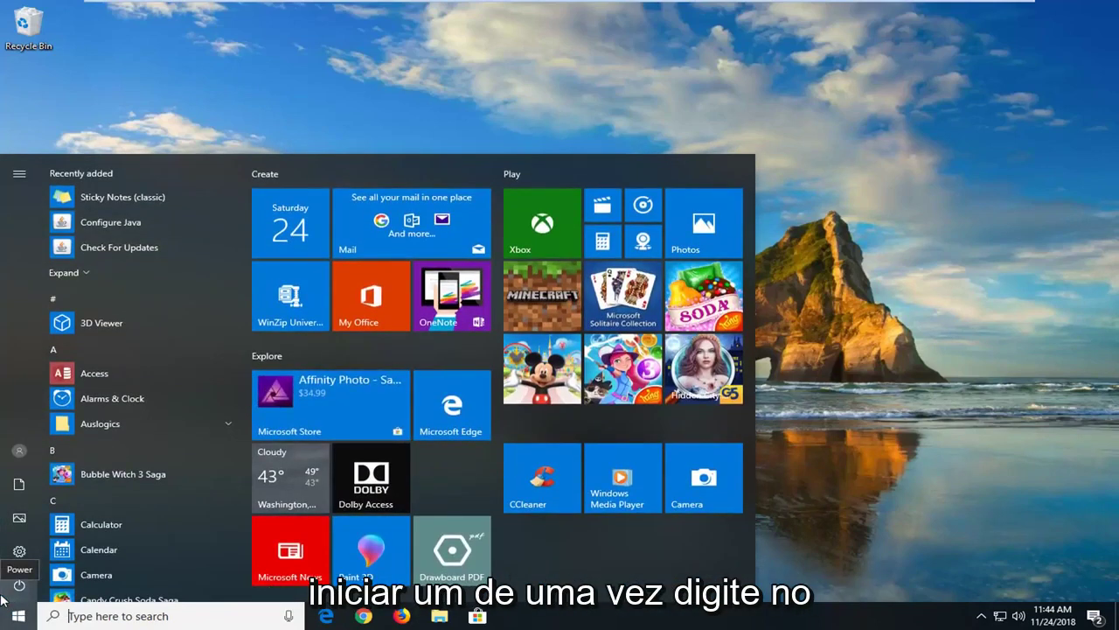
{"action": "type", "text": "device manage"}
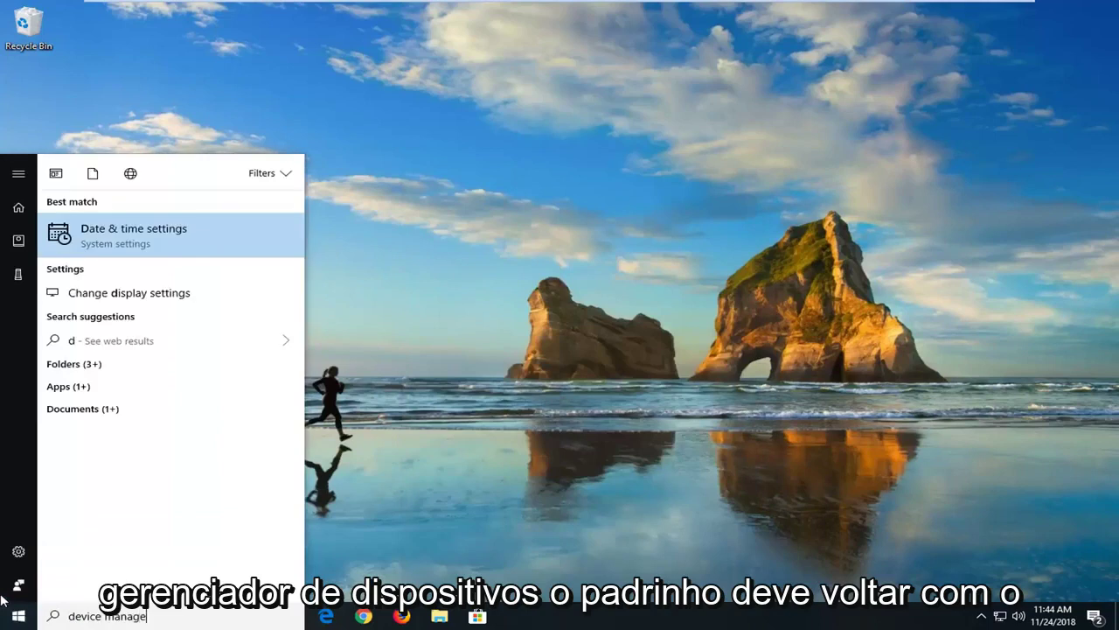
{"action": "type", "text": "r"}
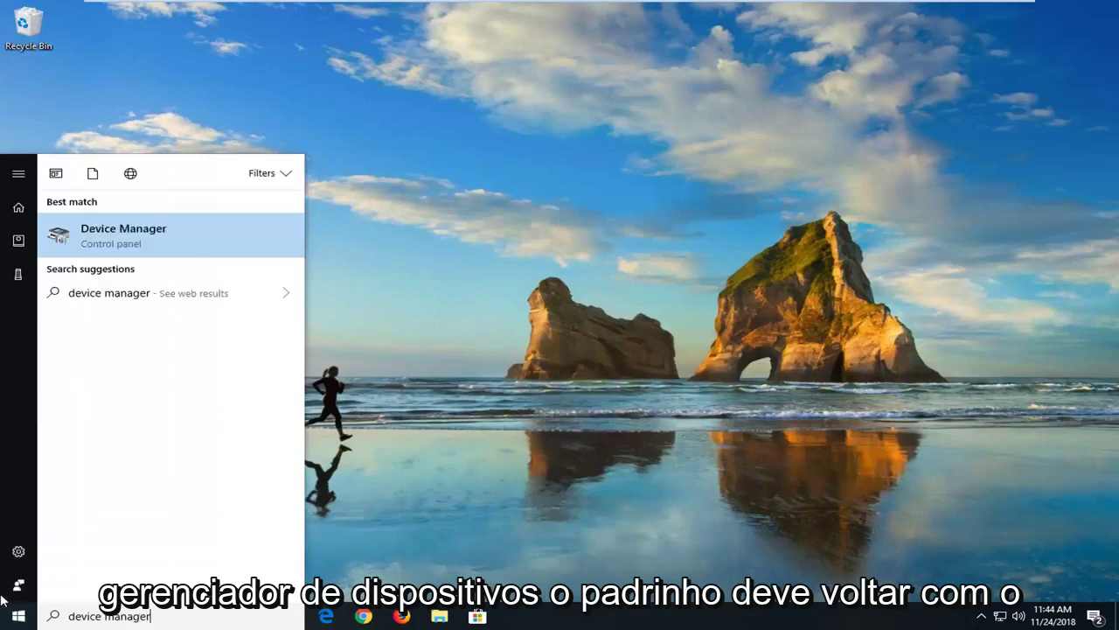
{"action": "left_click", "coordinate": [136, 241]}
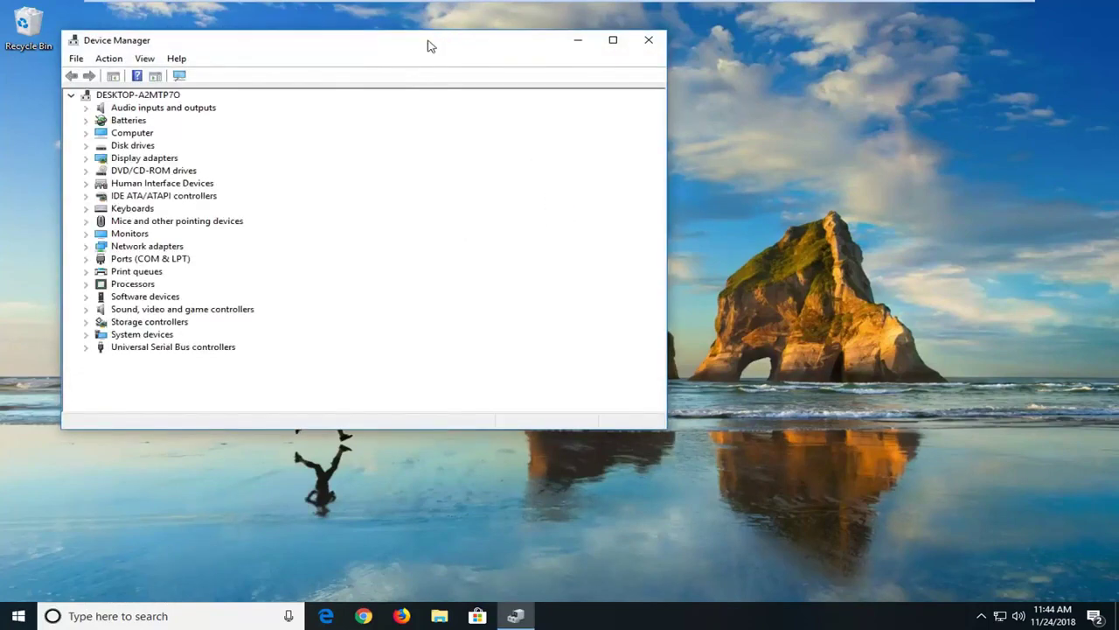
{"action": "left_click_drag", "start_coordinate": [428, 42], "coordinate": [496, 45]}
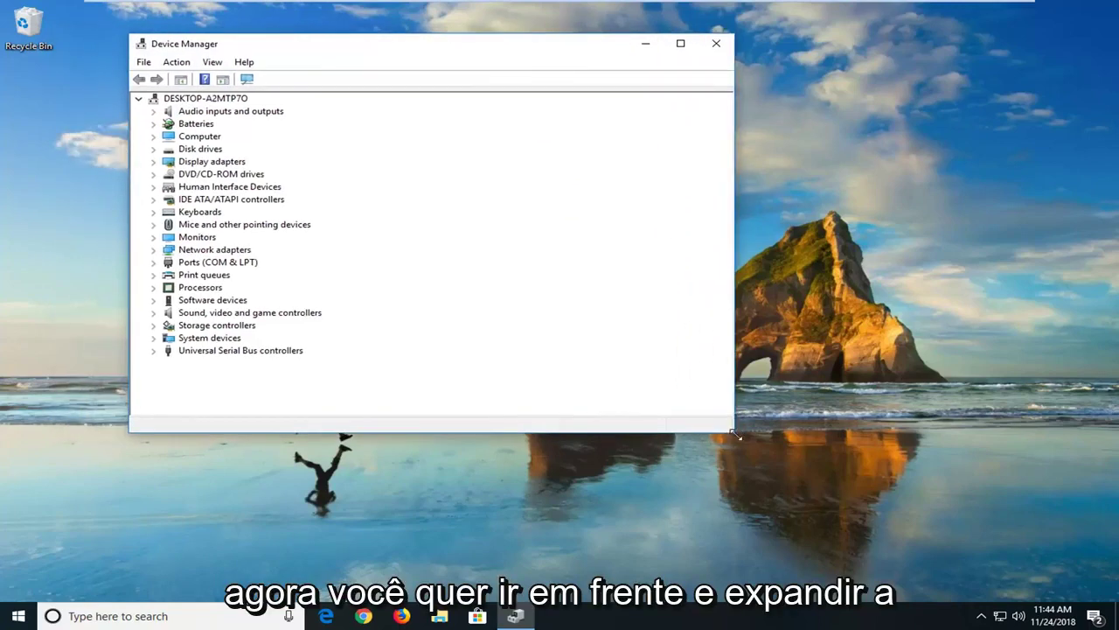
{"action": "left_click_drag", "start_coordinate": [734, 434], "coordinate": [884, 479]}
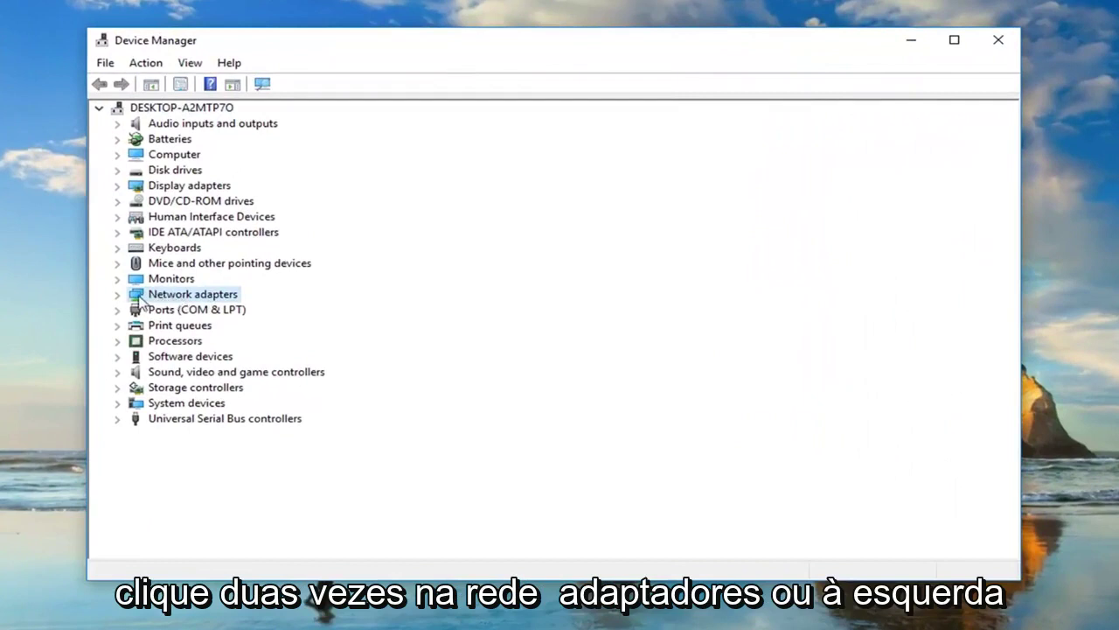
Search automatically for updated driver software for the Intel(R) 82574L Gigabit Network Connection network adapter
{"action": "left_click", "coordinate": [119, 296]}
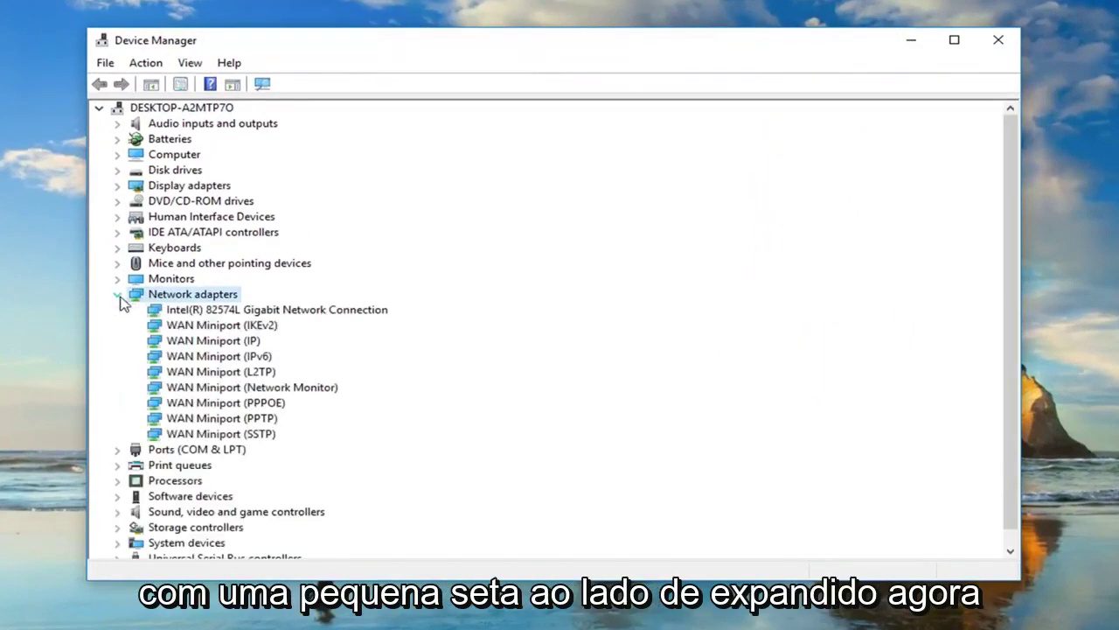
{"action": "left_click", "coordinate": [195, 312]}
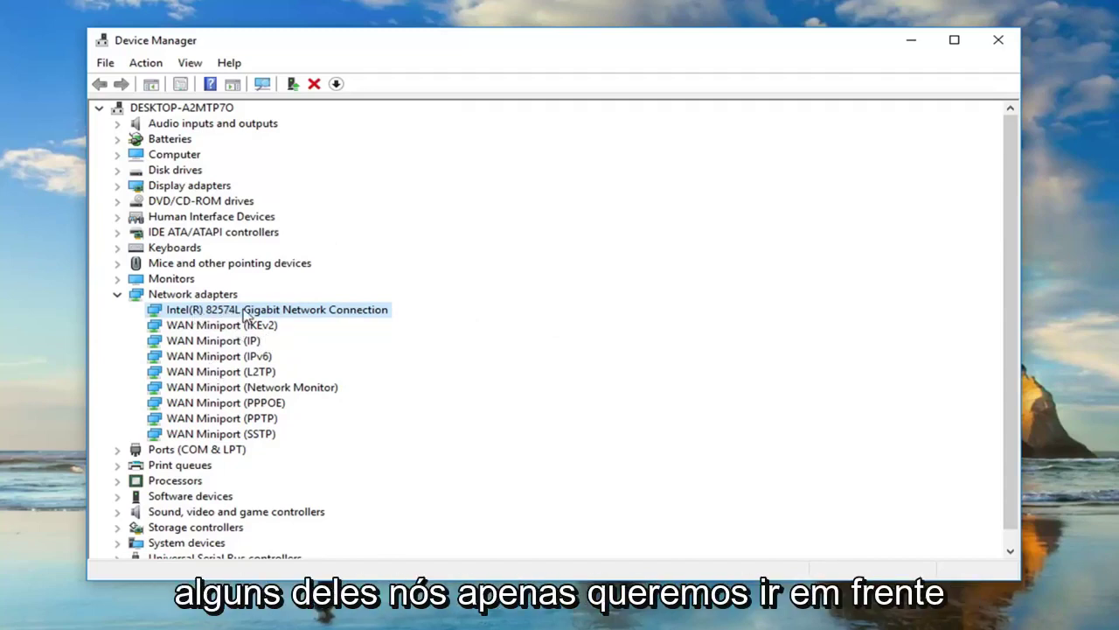
{"action": "right_click", "coordinate": [234, 314]}
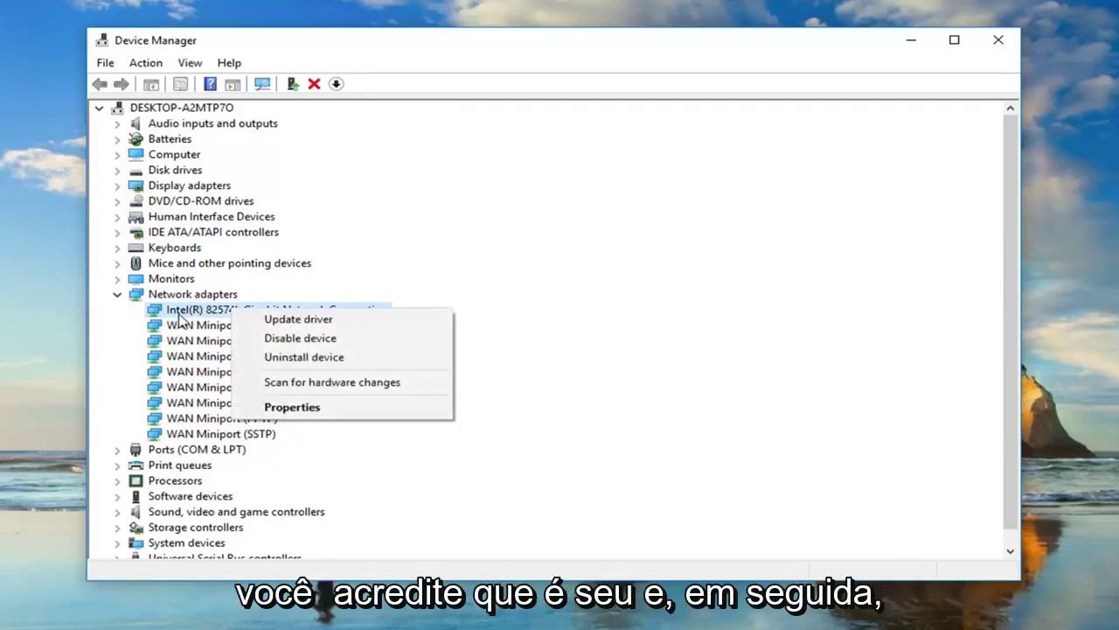
{"action": "left_click", "coordinate": [282, 320]}
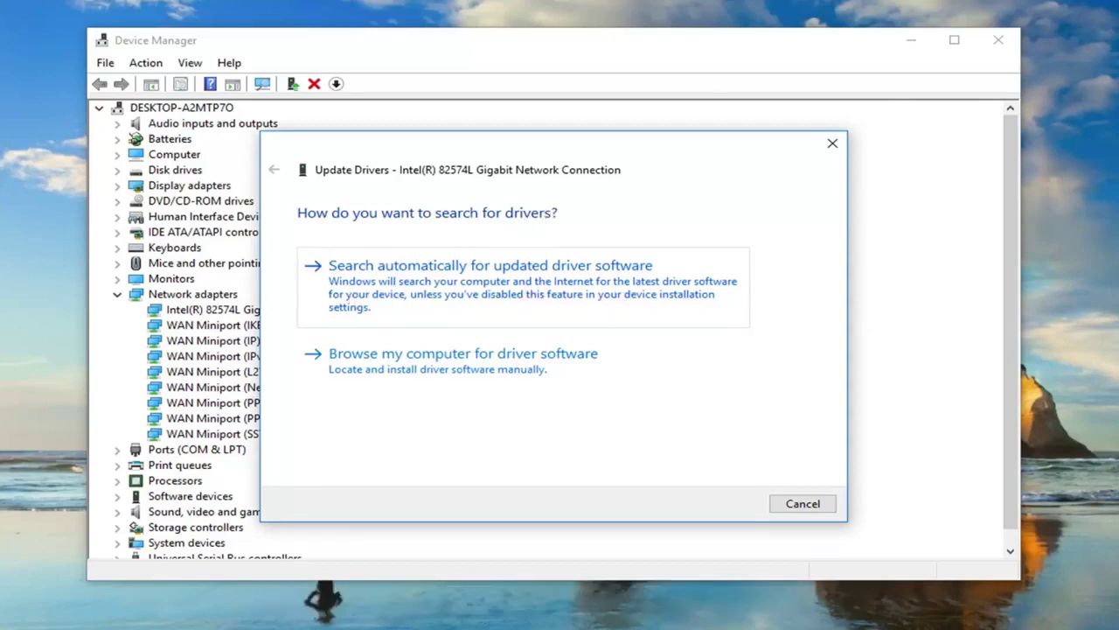
{"action": "left_click", "coordinate": [453, 277]}
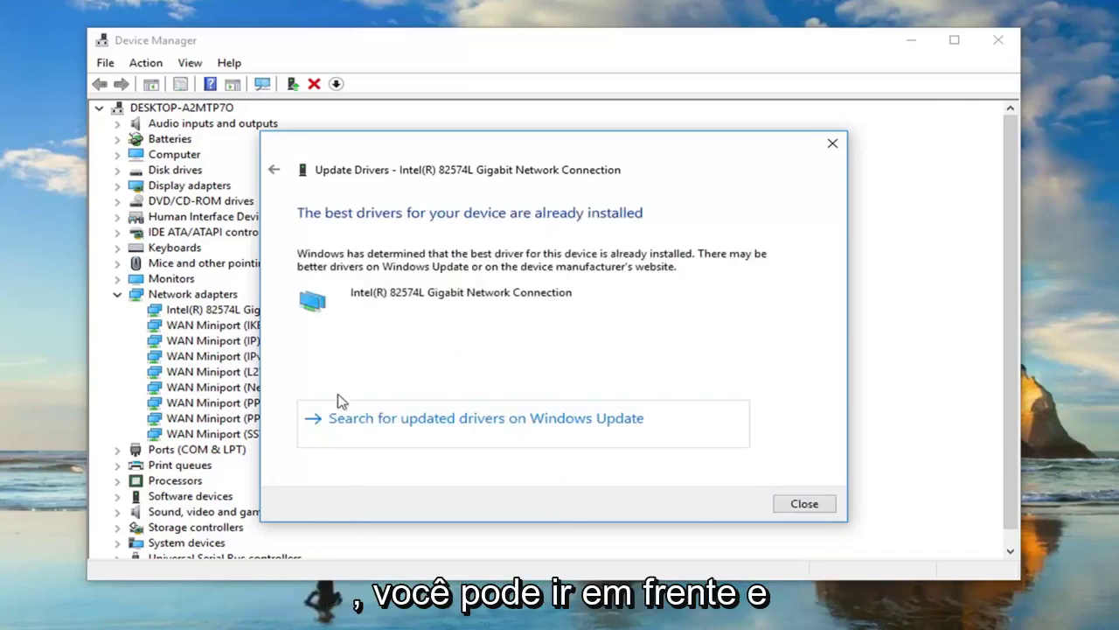
Manually install the compatible Intel(R) 82574L Gigabit Network Connection driver from the computer's list of available drivers, and close Device Manager
{"action": "left_click", "coordinate": [275, 170]}
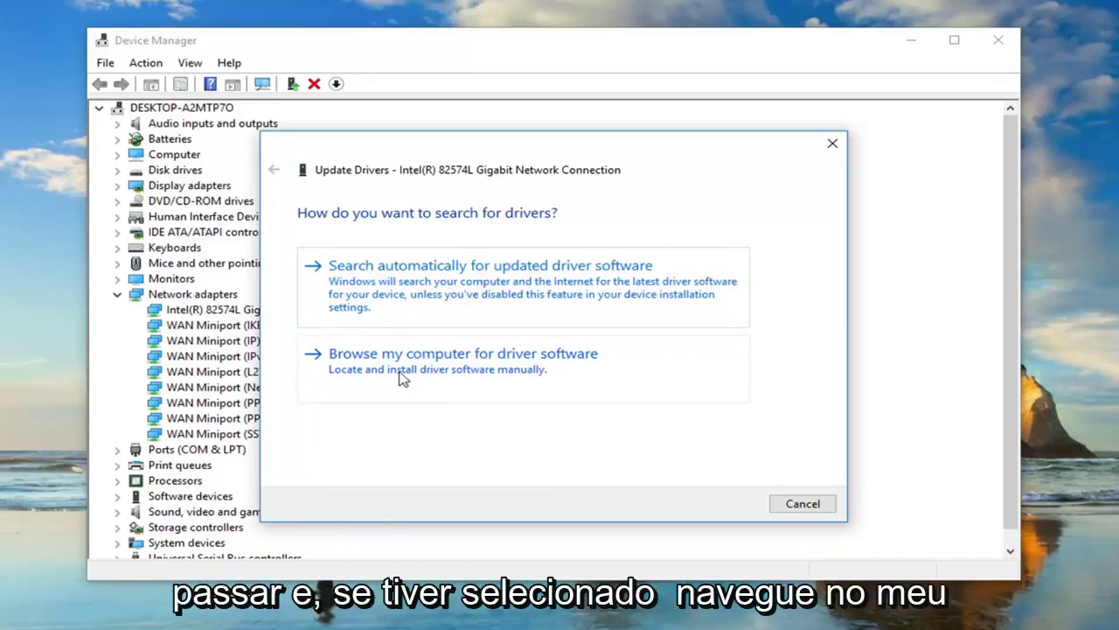
{"action": "left_click", "coordinate": [440, 378]}
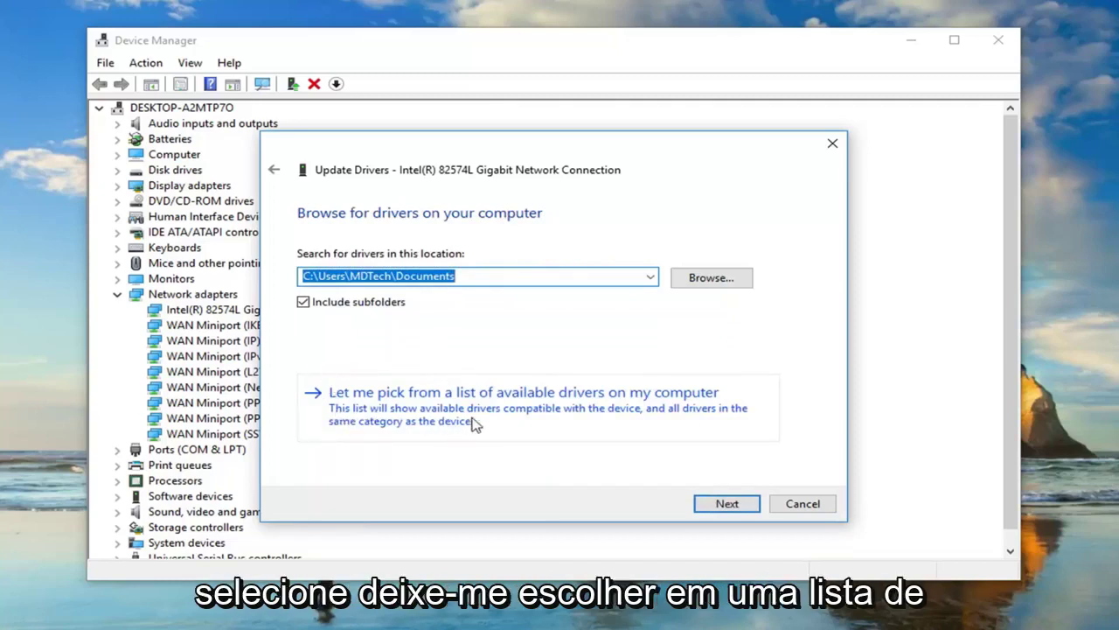
{"action": "left_click", "coordinate": [603, 406]}
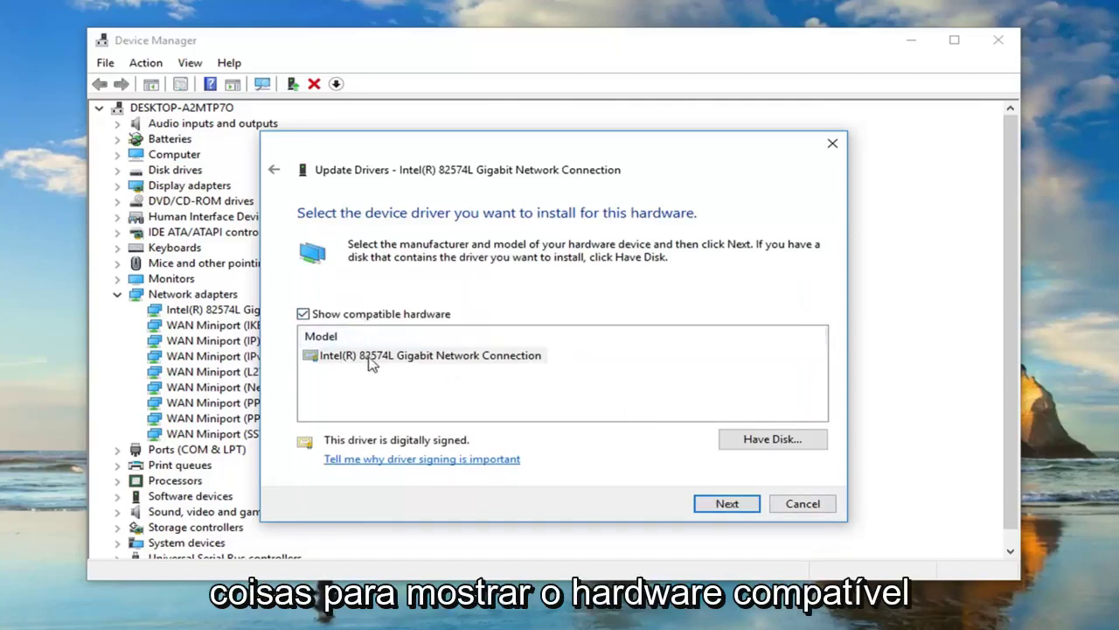
{"action": "left_click", "coordinate": [467, 362]}
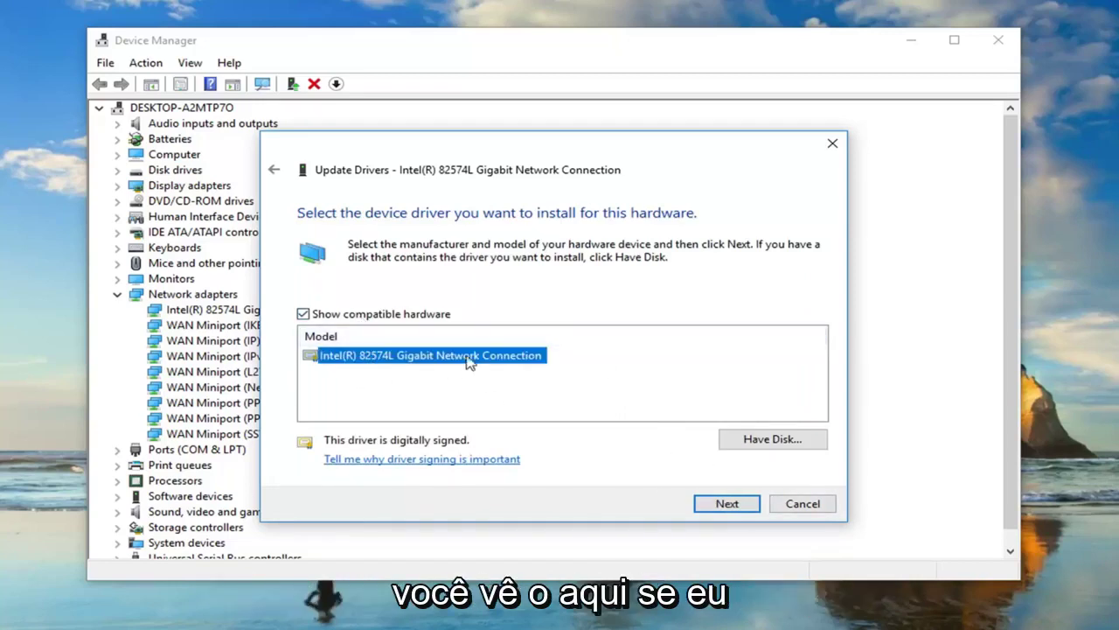
{"action": "left_click", "coordinate": [726, 504]}
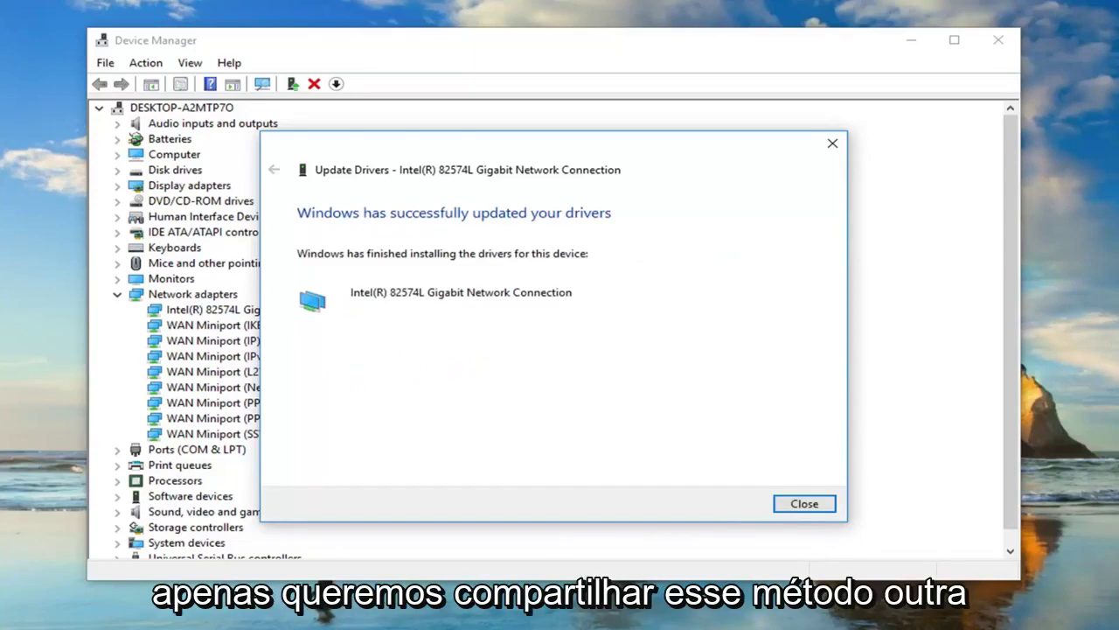
{"action": "left_click", "coordinate": [832, 142]}
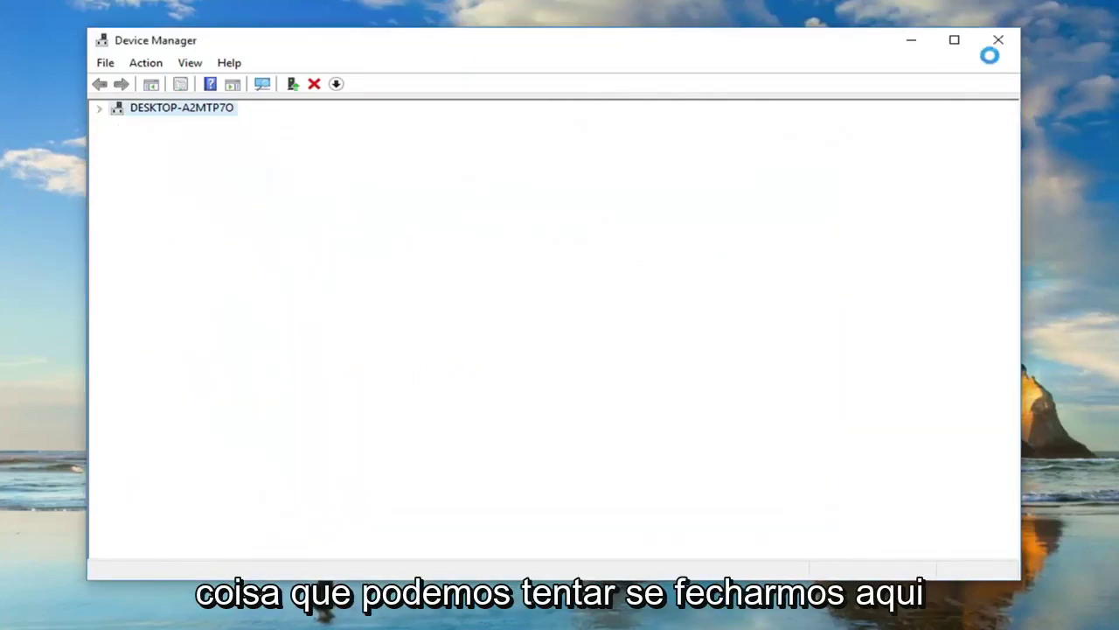
{"action": "left_click", "coordinate": [1000, 41]}
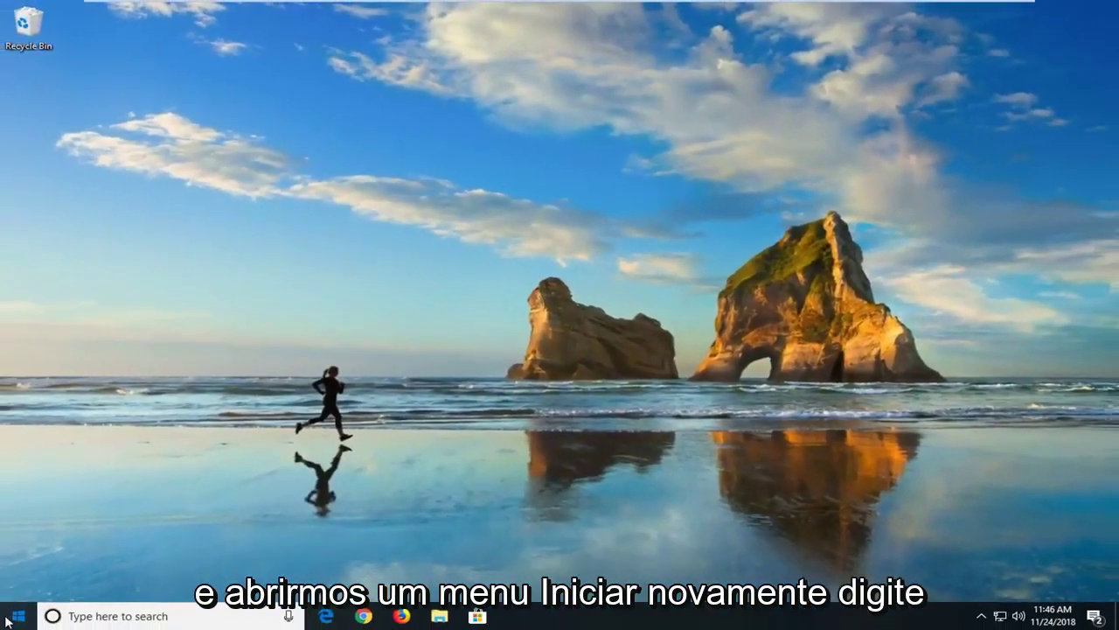
Search the system for "troubleshooting" and open the Troubleshoot settings
{"action": "left_click", "coordinate": [13, 619]}
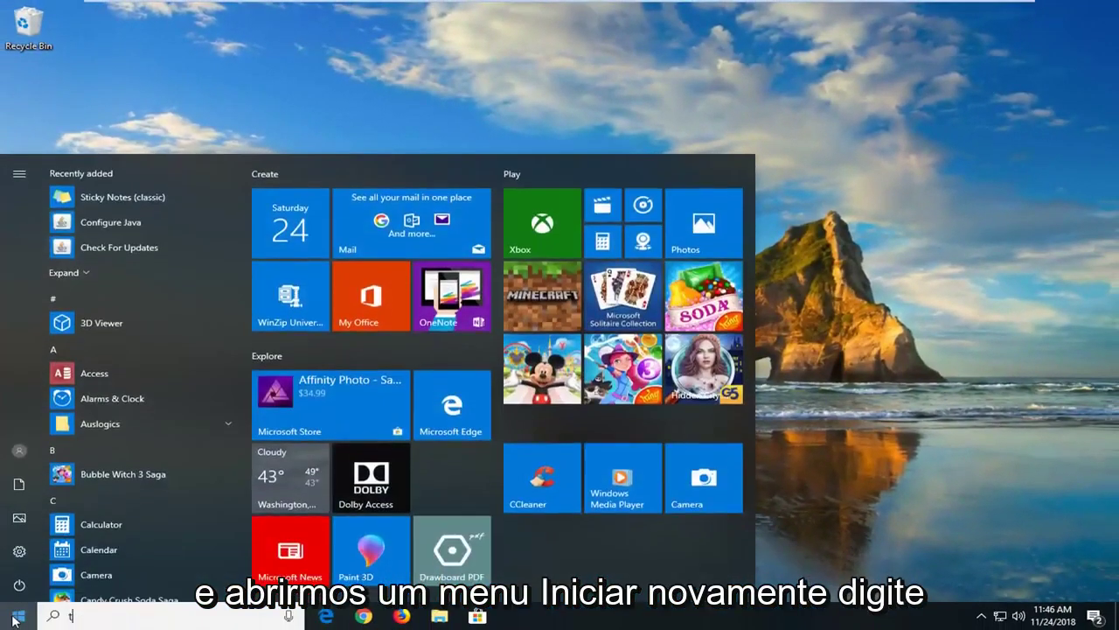
{"action": "type", "text": "troubleshooting"}
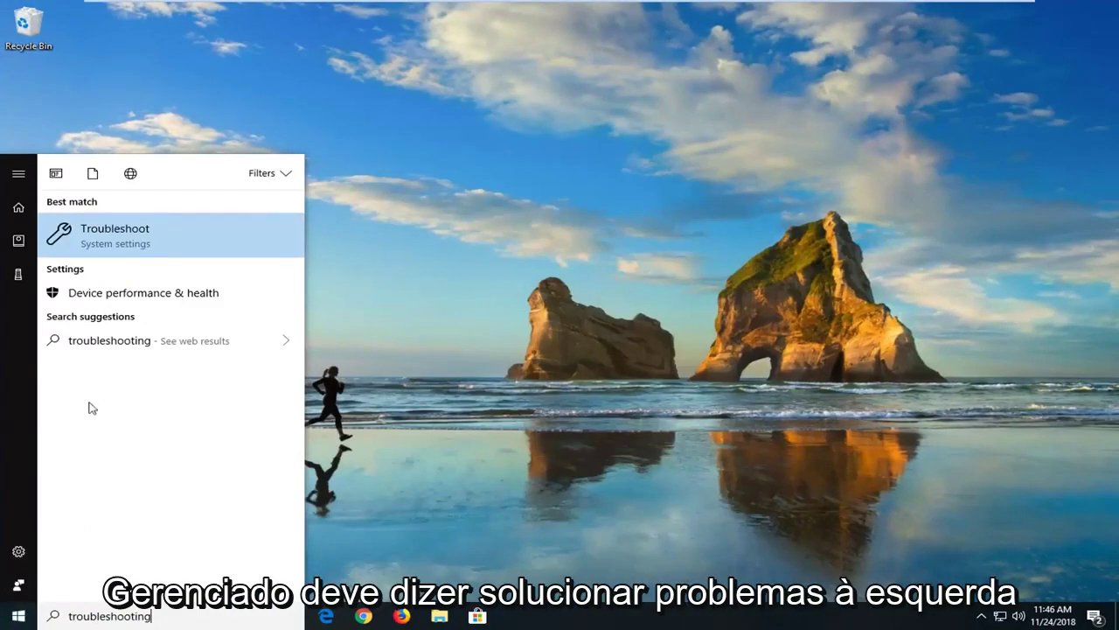
{"action": "left_click", "coordinate": [110, 235]}
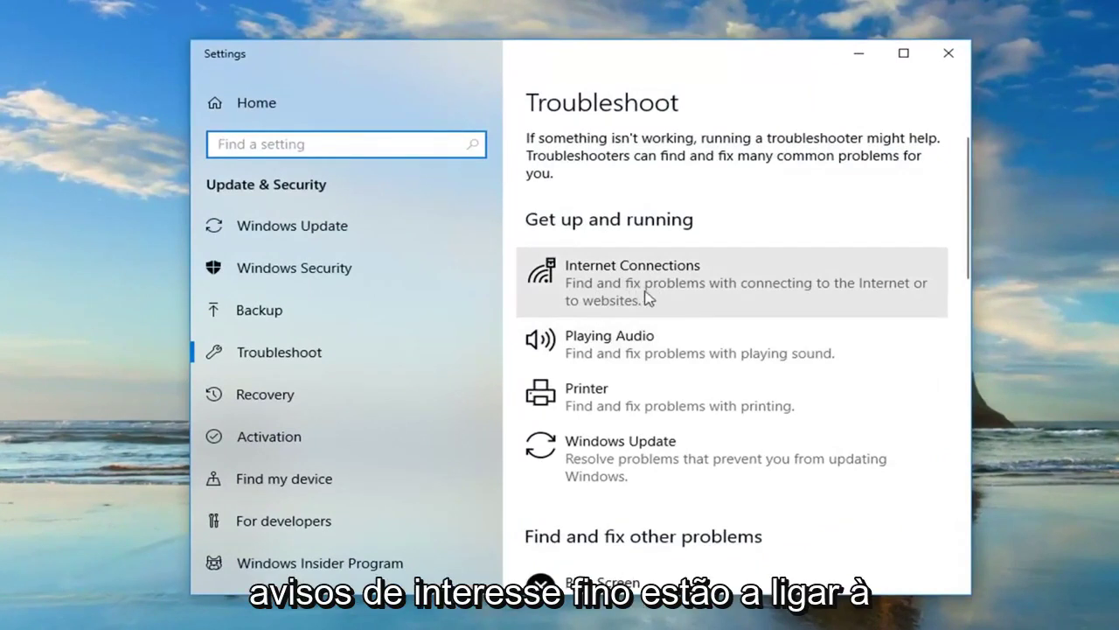
{"action": "left_click", "coordinate": [713, 300]}
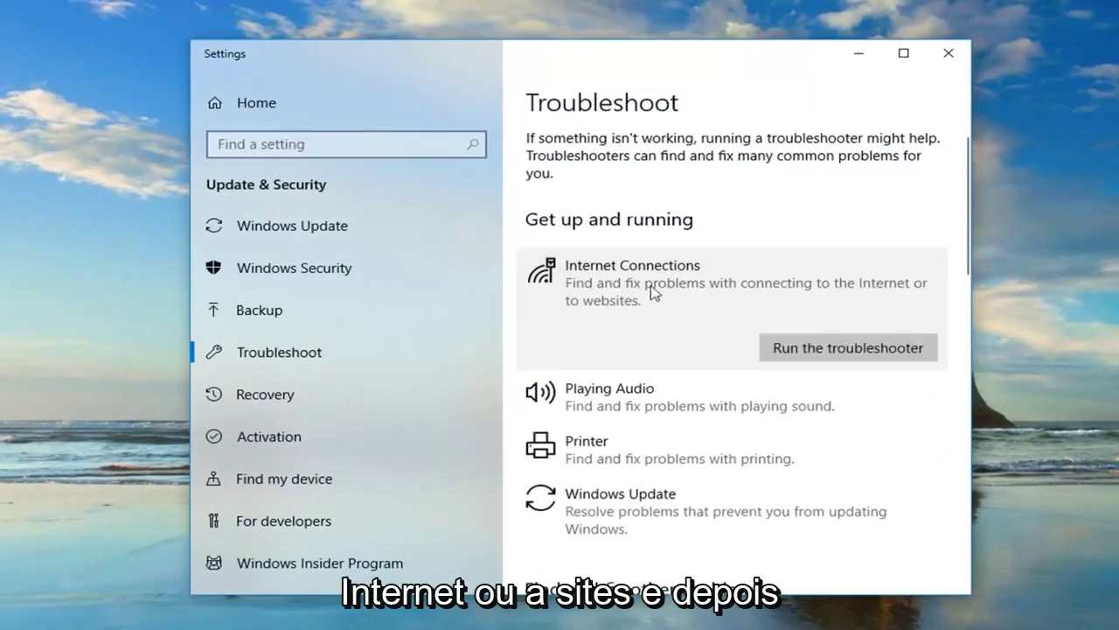
{"action": "left_click", "coordinate": [827, 350]}
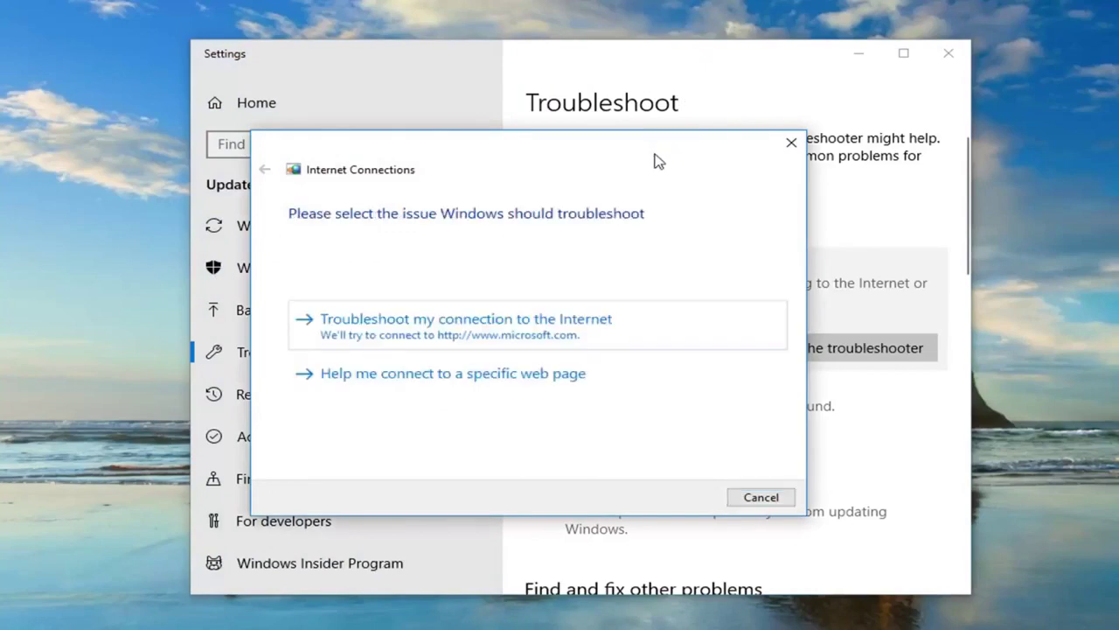
{"action": "left_click_drag", "start_coordinate": [600, 178], "coordinate": [194, 194]}
{"action": "scroll", "coordinate": [883, 368], "scroll_direction": "down", "scroll_amount": 5}
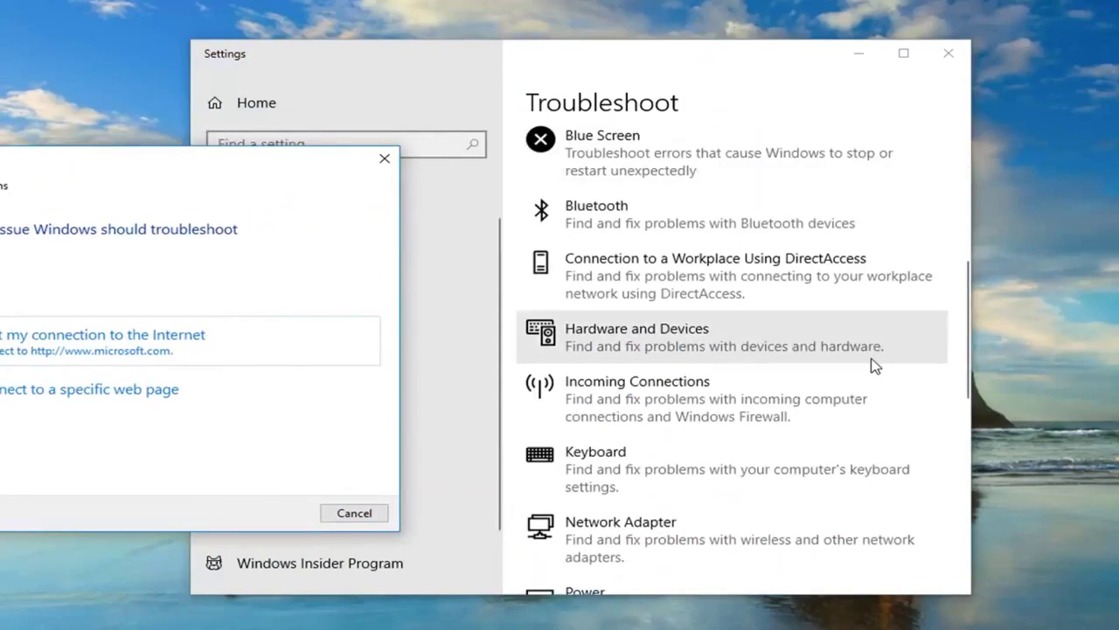
{"action": "scroll", "coordinate": [870, 365], "scroll_direction": "up", "scroll_amount": 3}
{"action": "left_click", "coordinate": [385, 158]}
{"action": "scroll", "coordinate": [691, 275], "scroll_direction": "up", "scroll_amount": 3}
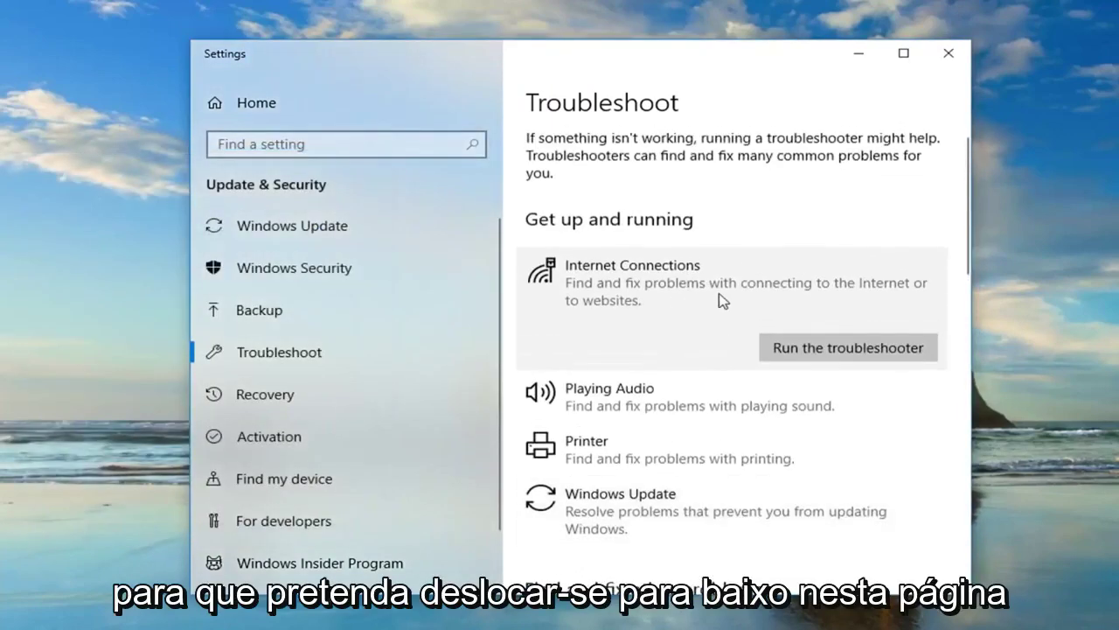
Run the Network Adapter troubleshooter, and close it and the Settings window when it finishes
{"action": "scroll", "coordinate": [722, 301], "scroll_direction": "down", "scroll_amount": 8}
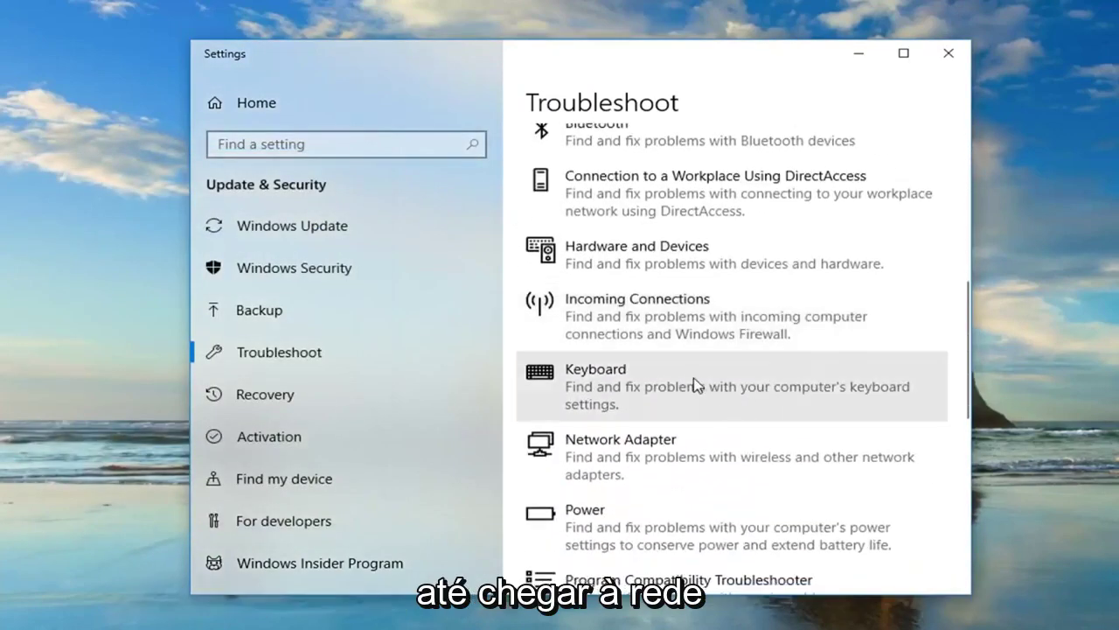
{"action": "left_click", "coordinate": [643, 473]}
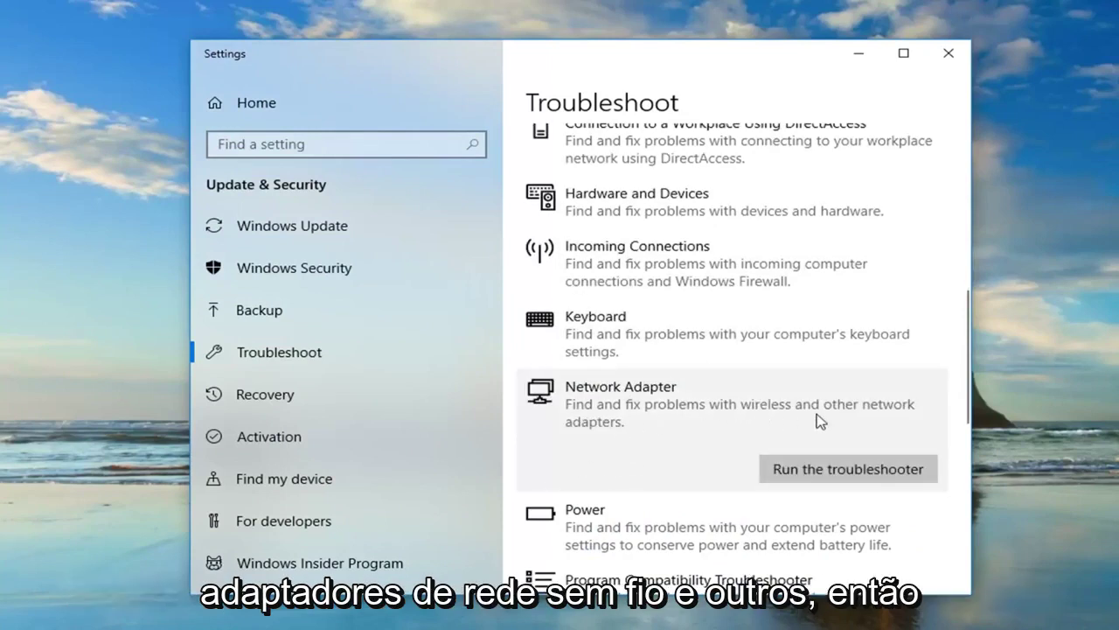
{"action": "left_click", "coordinate": [805, 472]}
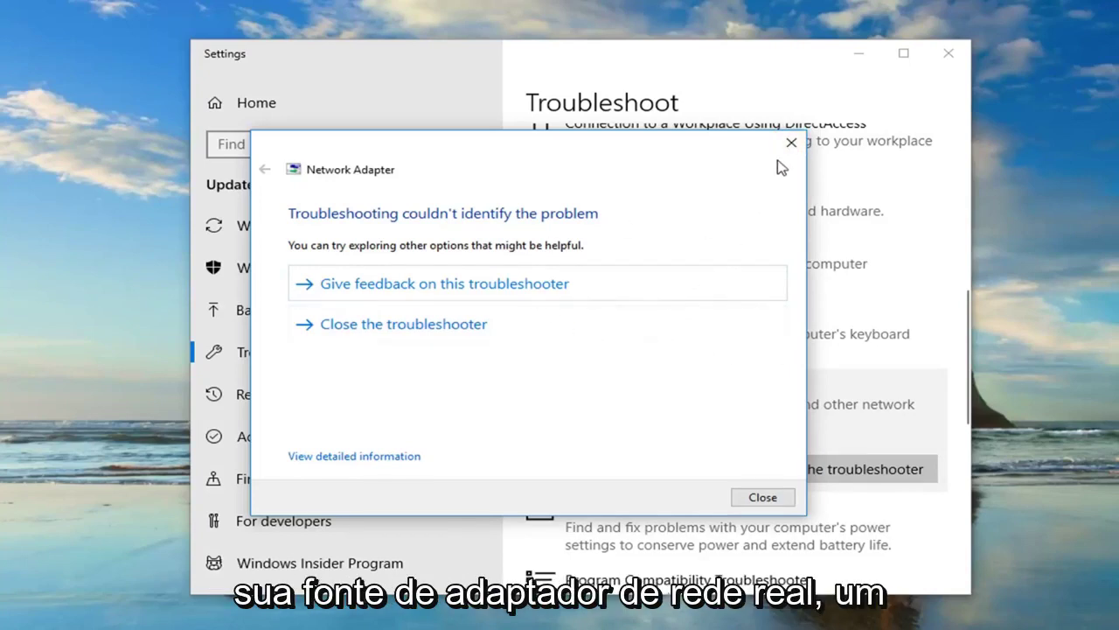
{"action": "left_click", "coordinate": [791, 143]}
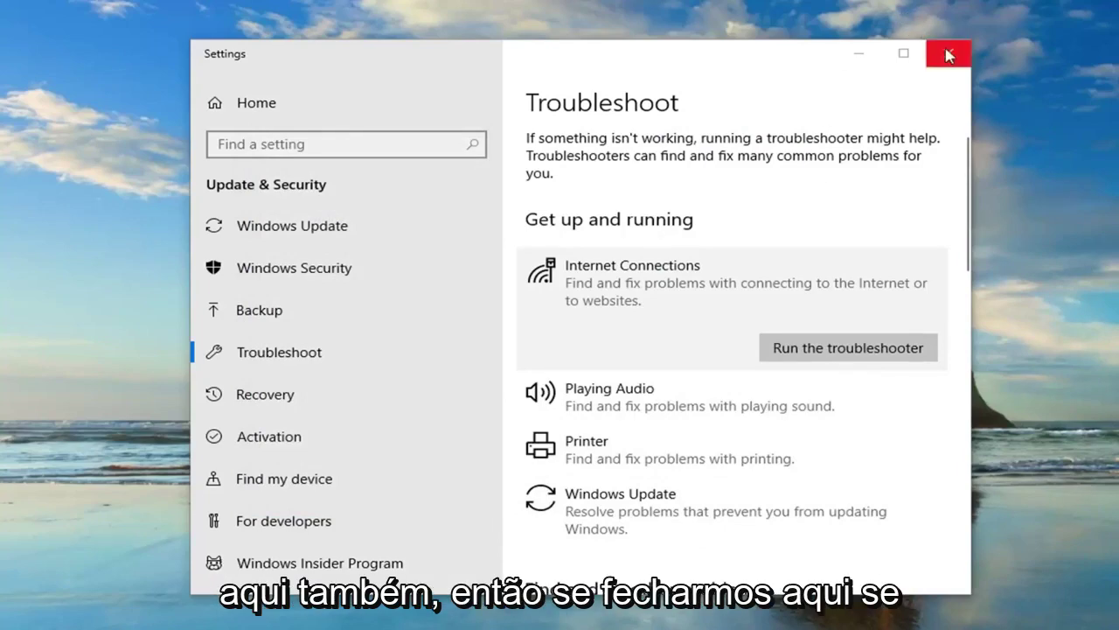
{"action": "left_click", "coordinate": [949, 55]}
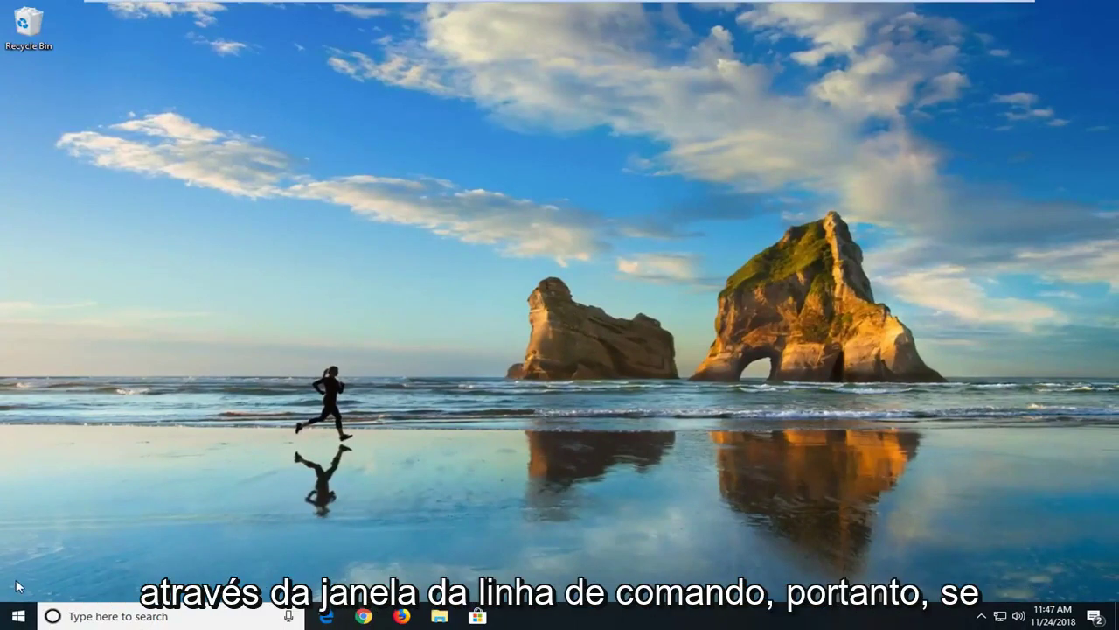
Open Command Prompt as administrator, allowing it to make changes to the device, and reposition its window
{"action": "left_click", "coordinate": [12, 619]}
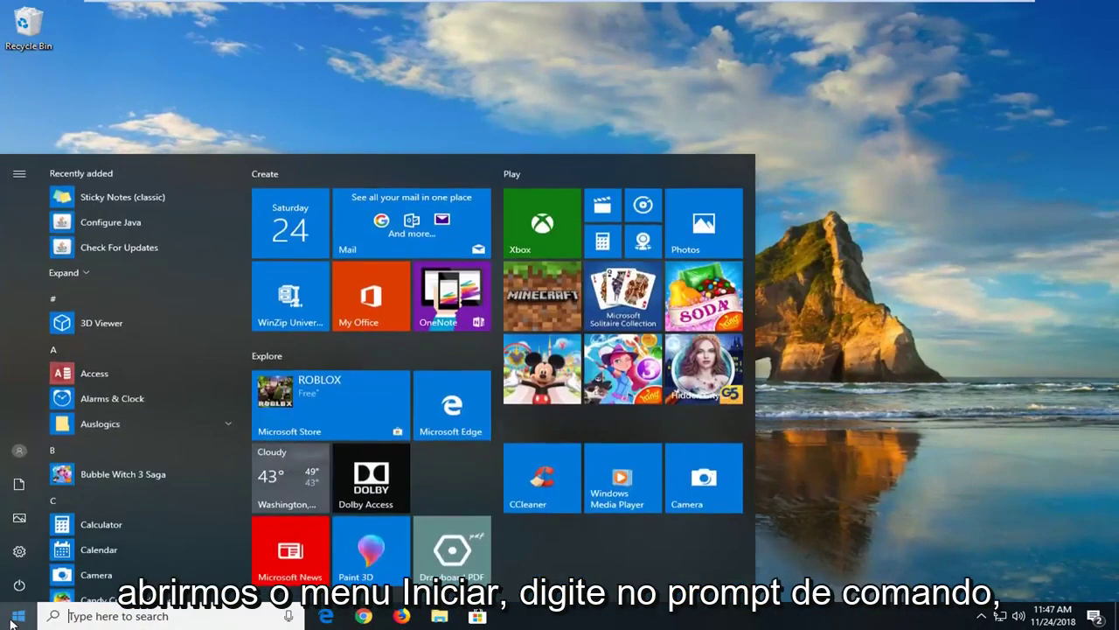
{"action": "type", "text": "command prompt"}
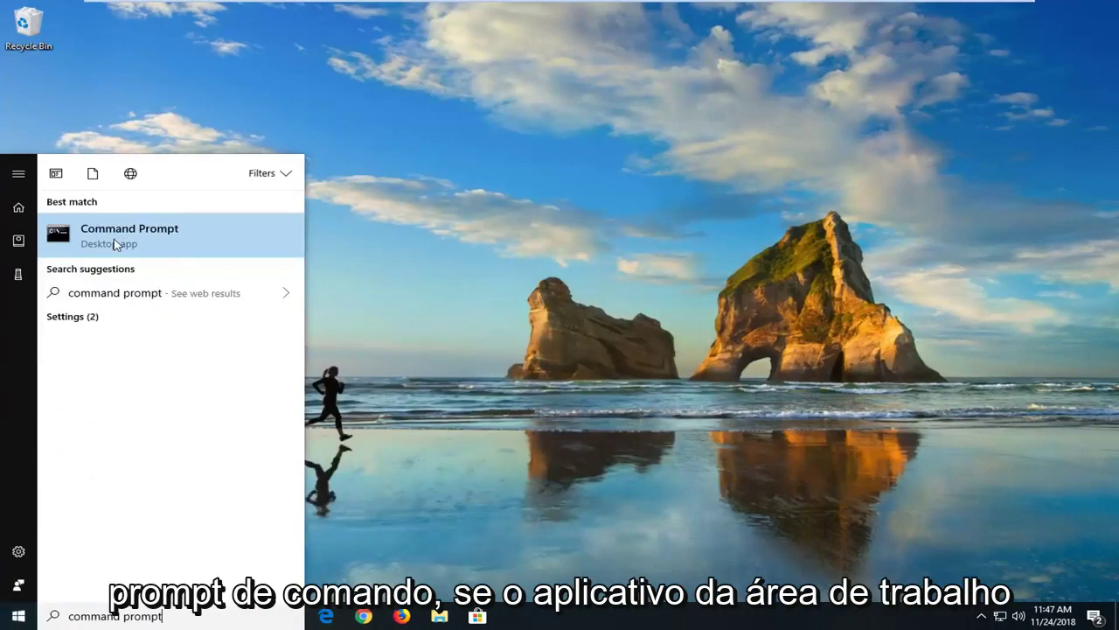
{"action": "right_click", "coordinate": [125, 244]}
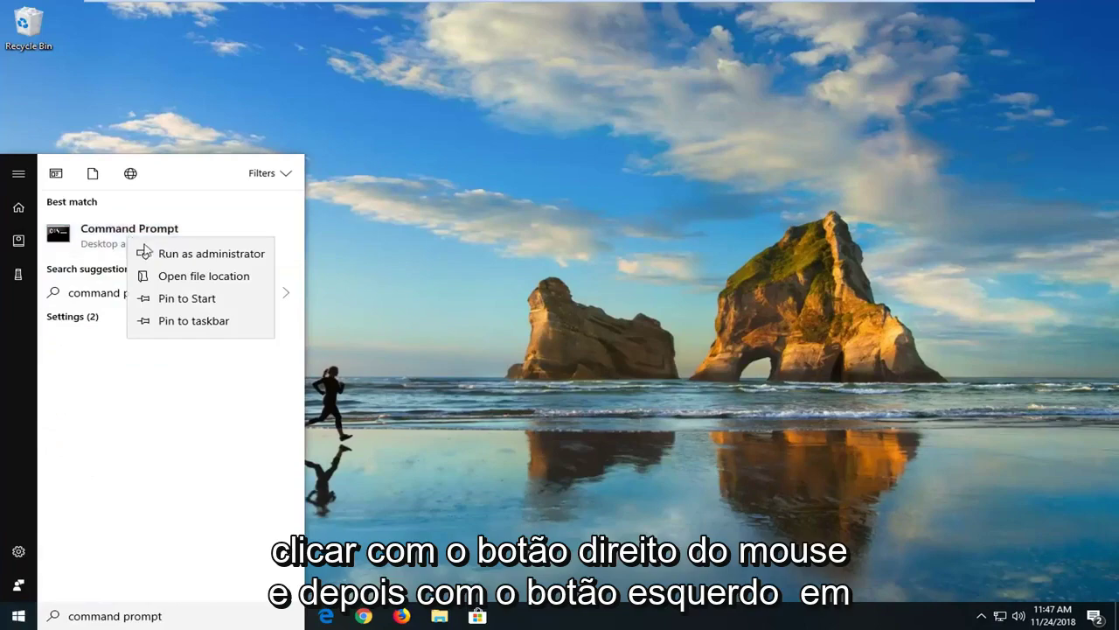
{"action": "left_click", "coordinate": [149, 253]}
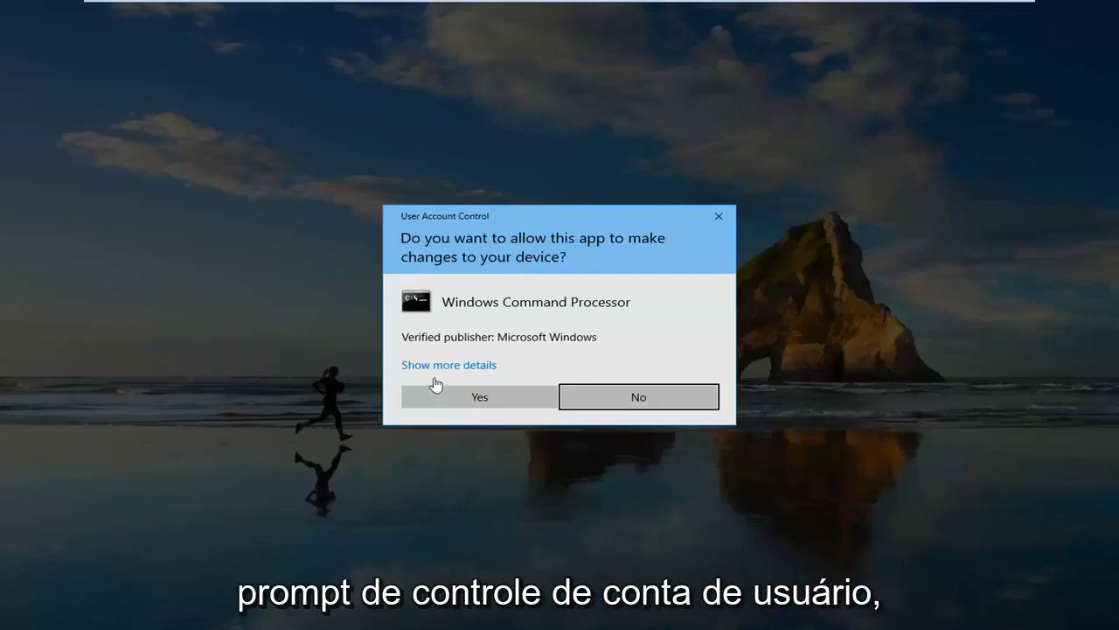
{"action": "left_click", "coordinate": [442, 395]}
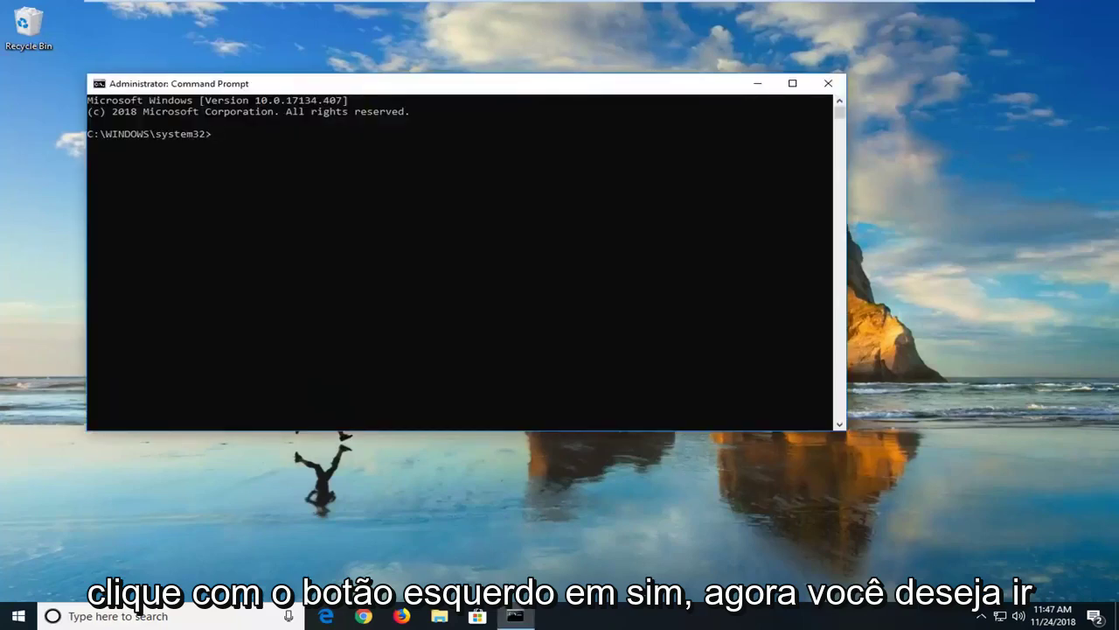
{"action": "left_click_drag", "start_coordinate": [239, 85], "coordinate": [342, 94]}
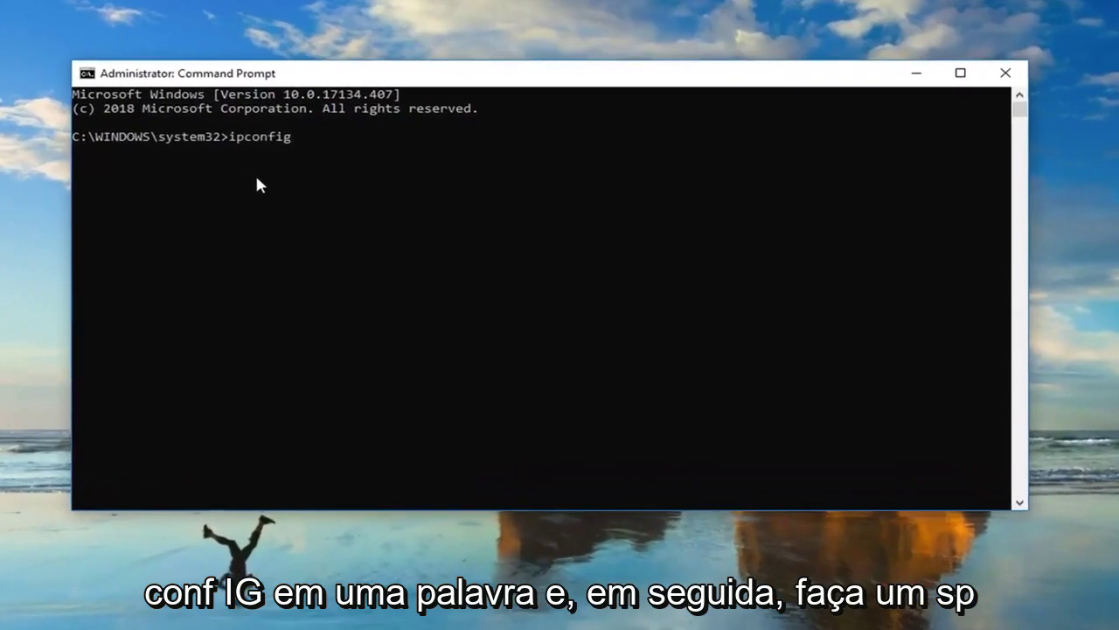
Flush the DNS resolver cache with the command ipconfig /flushdns
{"action": "type", "text": "/"}
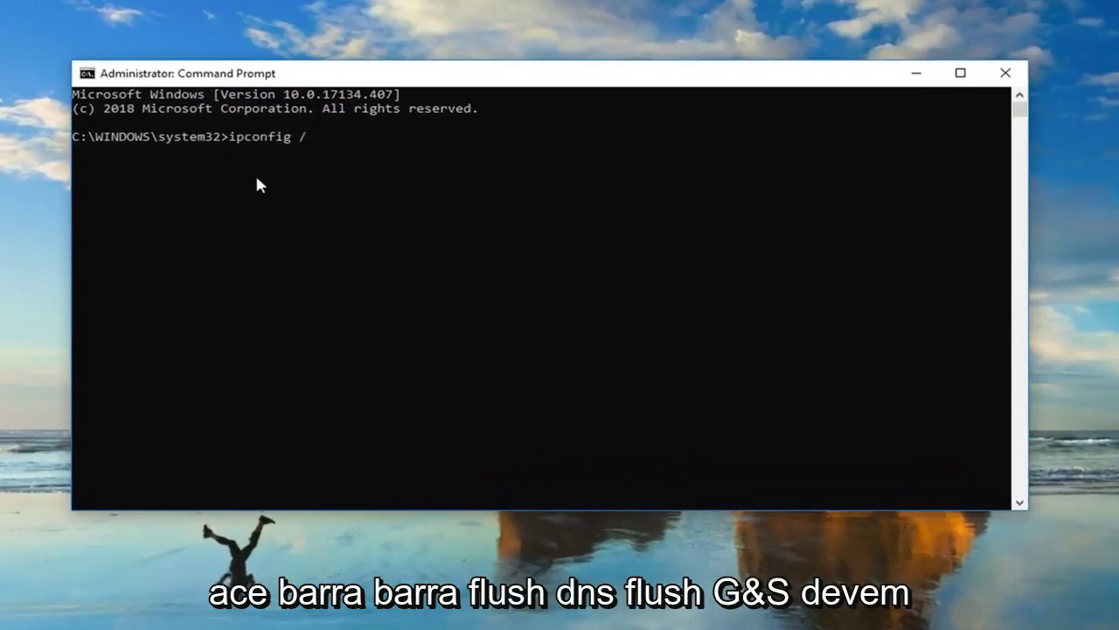
{"action": "type", "text": "flushdns"}
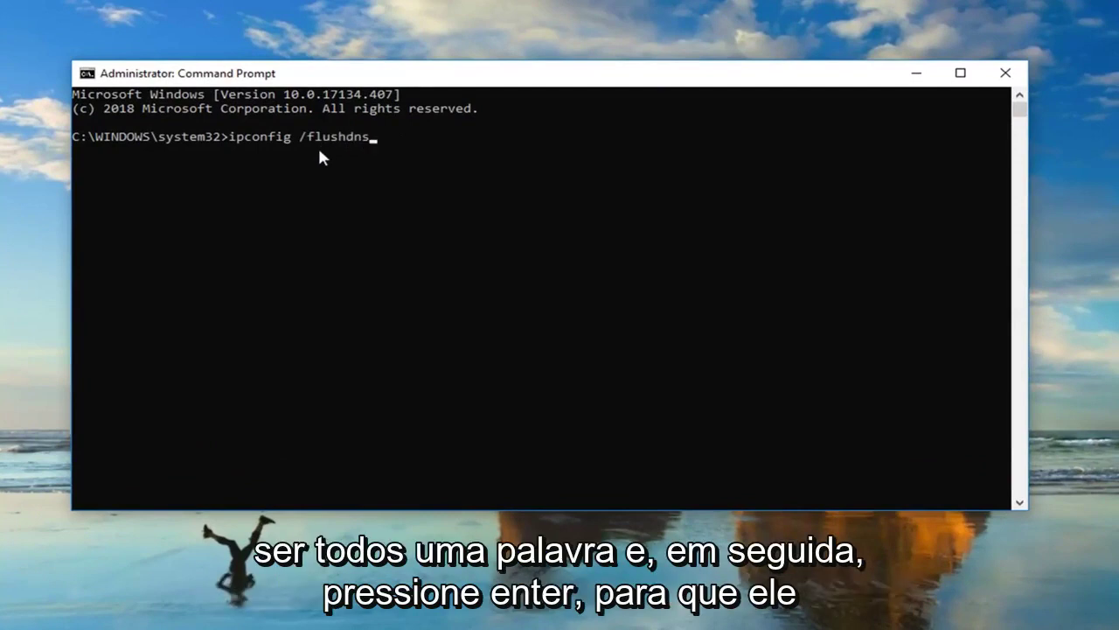
{"action": "key", "text": "Return"}
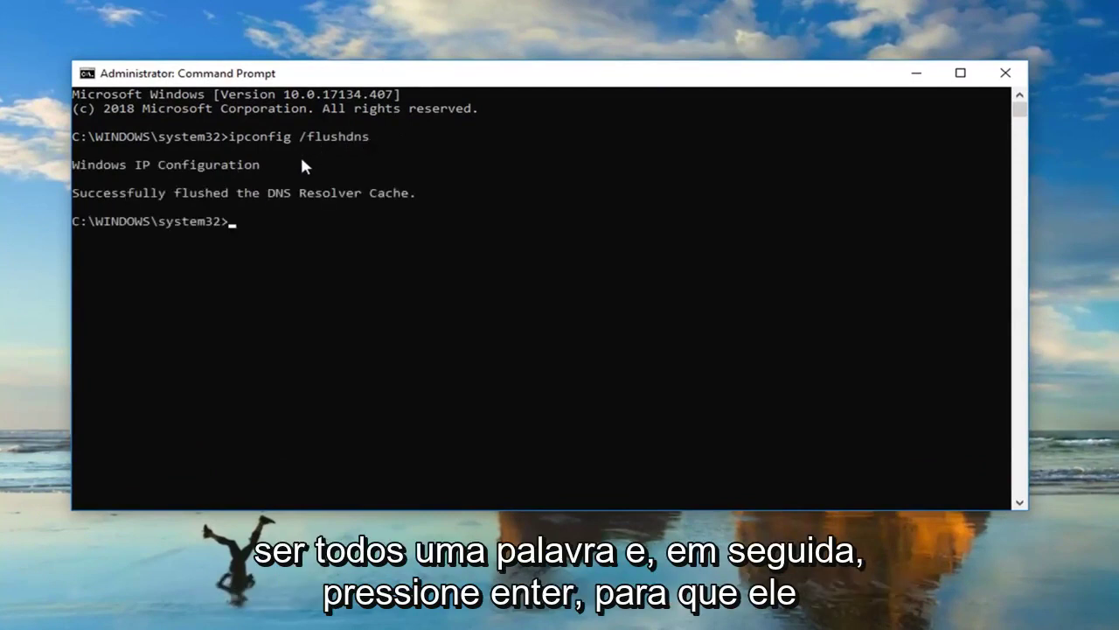